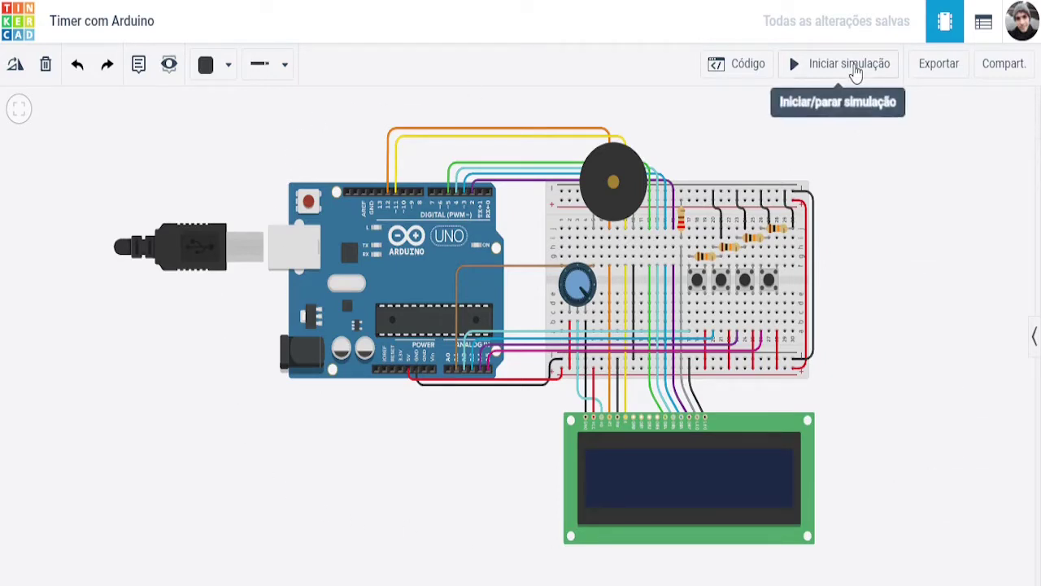
- Run the circuit simulation to test the timer with the first three breadboard push buttons, ending with the simulation stopped
{"action": "left_click", "coordinate": [854, 65]}
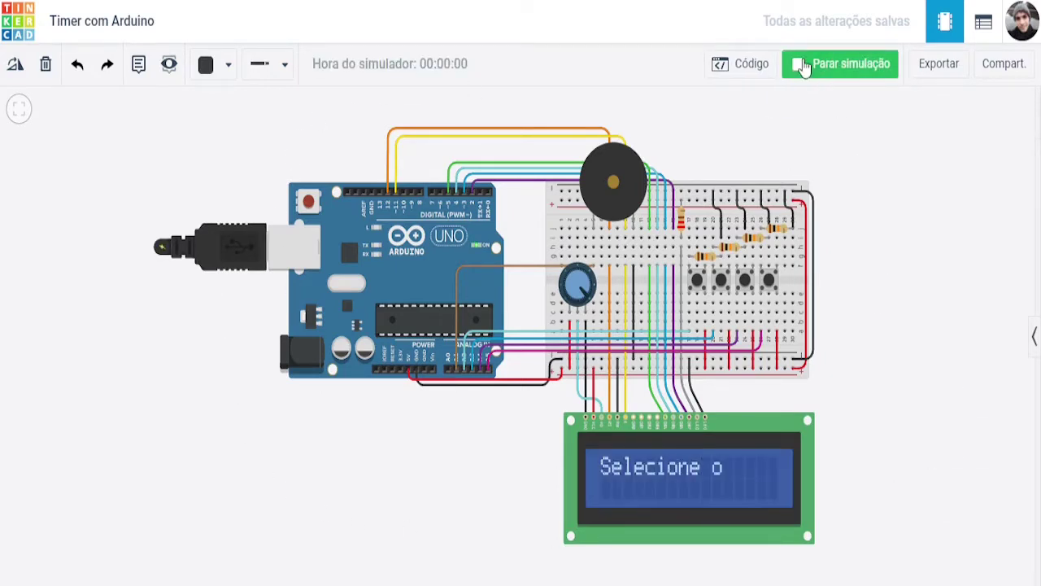
{"action": "left_click_drag", "start_coordinate": [869, 407], "coordinate": [843, 363]}
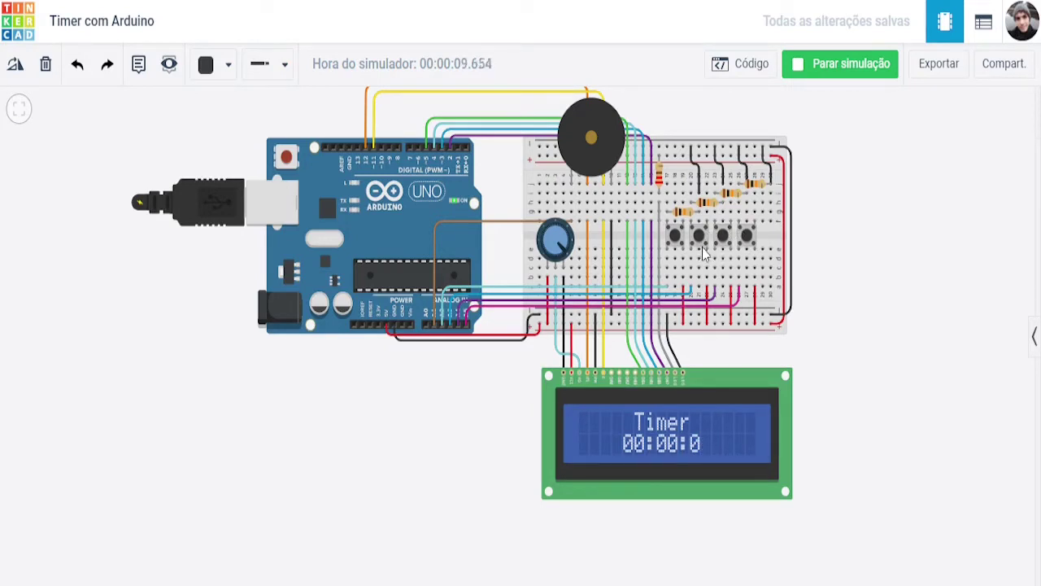
{"action": "left_click", "coordinate": [701, 241]}
{"action": "left_click", "coordinate": [724, 240]}
{"action": "left_click", "coordinate": [677, 238]}
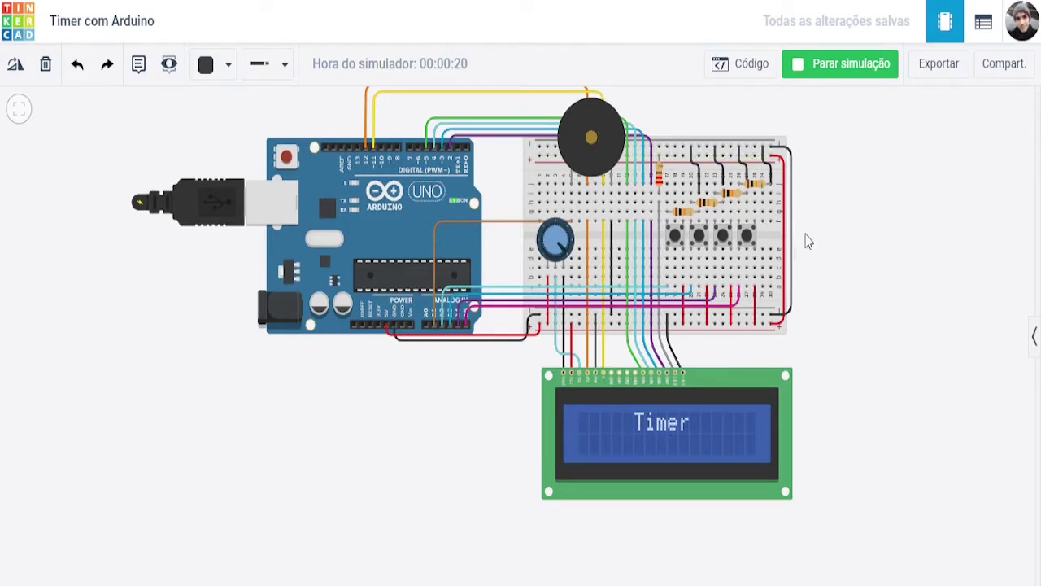
{"action": "left_click", "coordinate": [673, 237]}
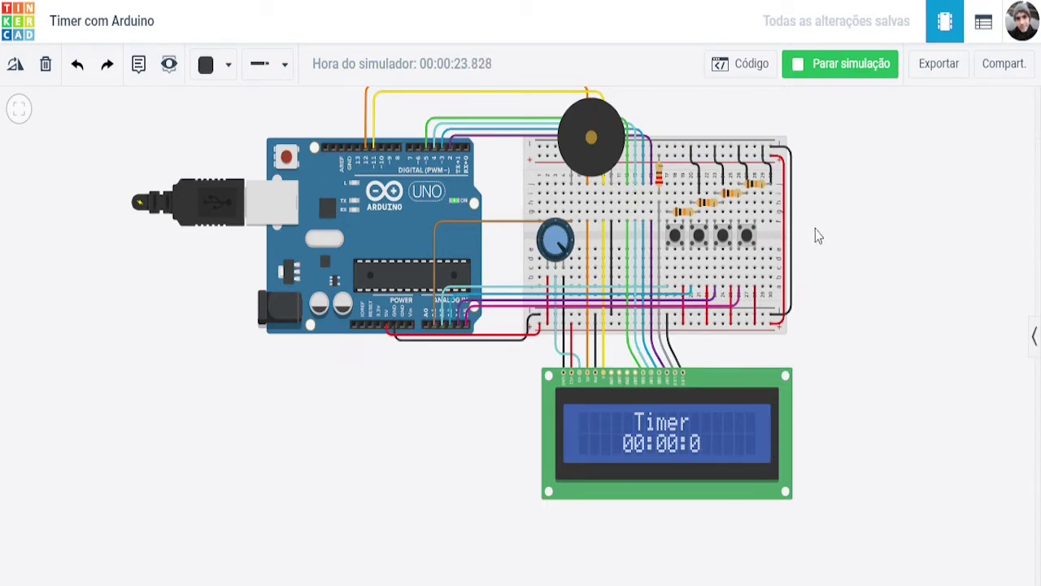
{"action": "left_click", "coordinate": [828, 71]}
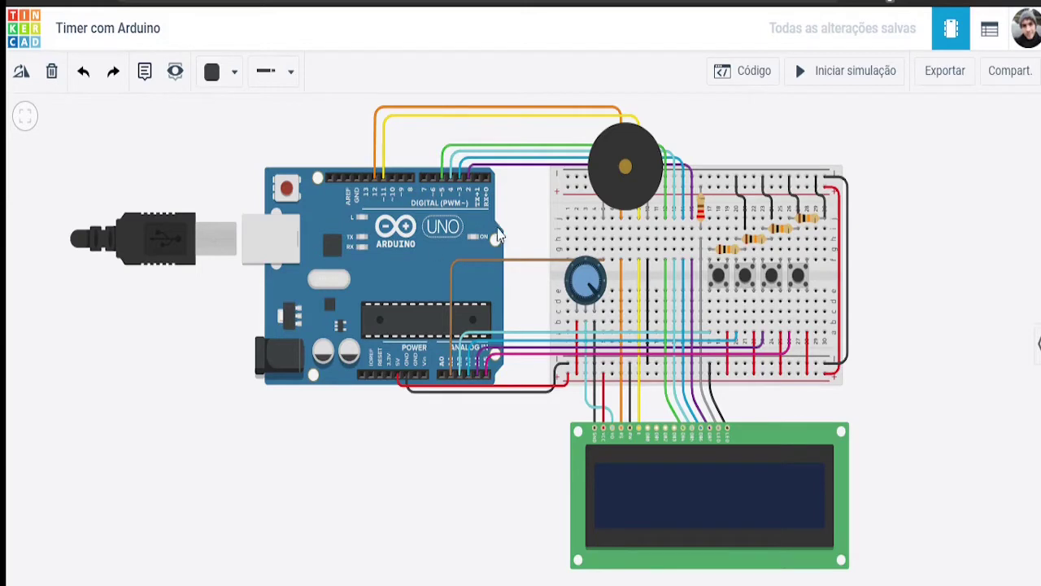
- Simulate the circuit to try out the potentiometer with the LCD, ending with the simulation stopped
{"action": "left_click", "coordinate": [758, 450]}
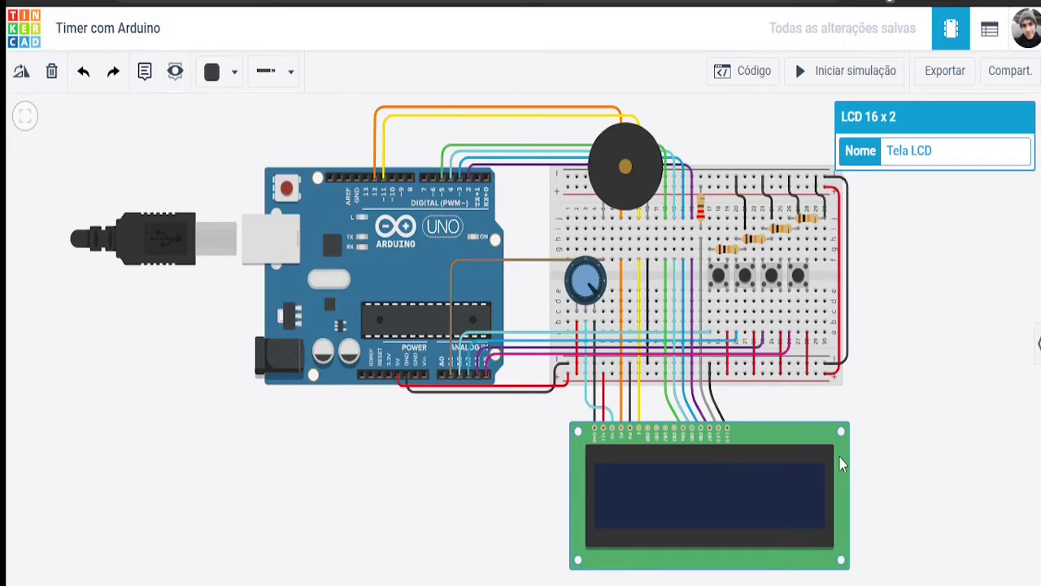
{"action": "left_click", "coordinate": [844, 78]}
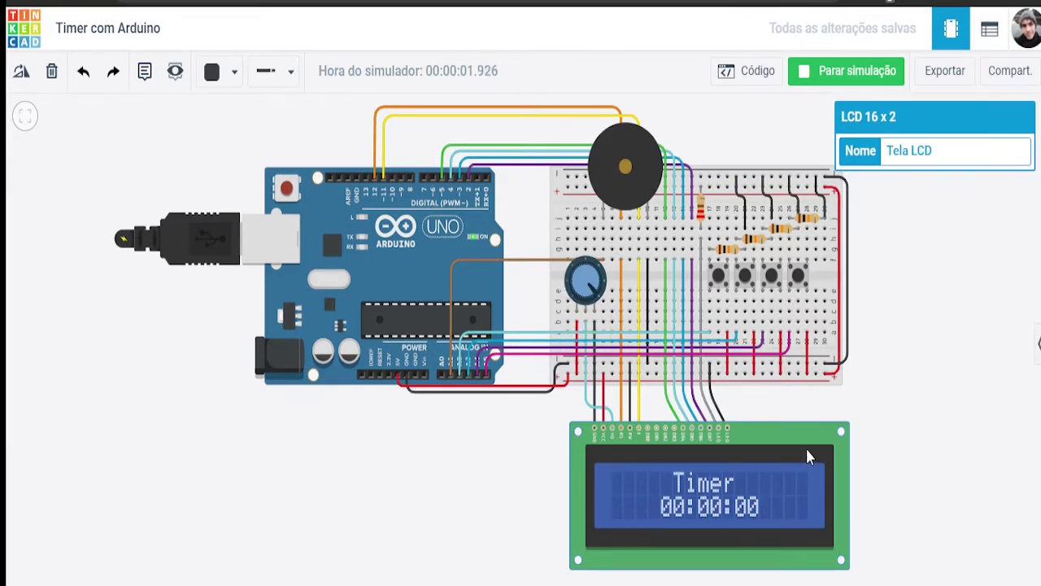
{"action": "scroll", "coordinate": [805, 446], "scroll_direction": "up", "scroll_amount": 1}
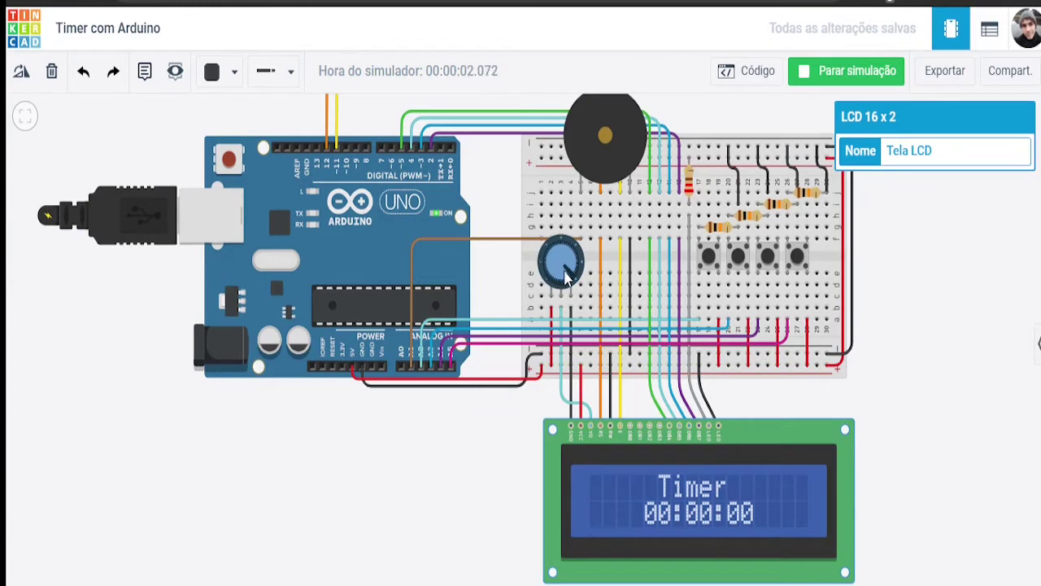
{"action": "mouse_move", "coordinate": [569, 277]}
{"action": "left_mouse_down"}
{"action": "mouse_move", "coordinate": [574, 259]}
{"action": "mouse_move", "coordinate": [575, 288]}
{"action": "left_mouse_up"}
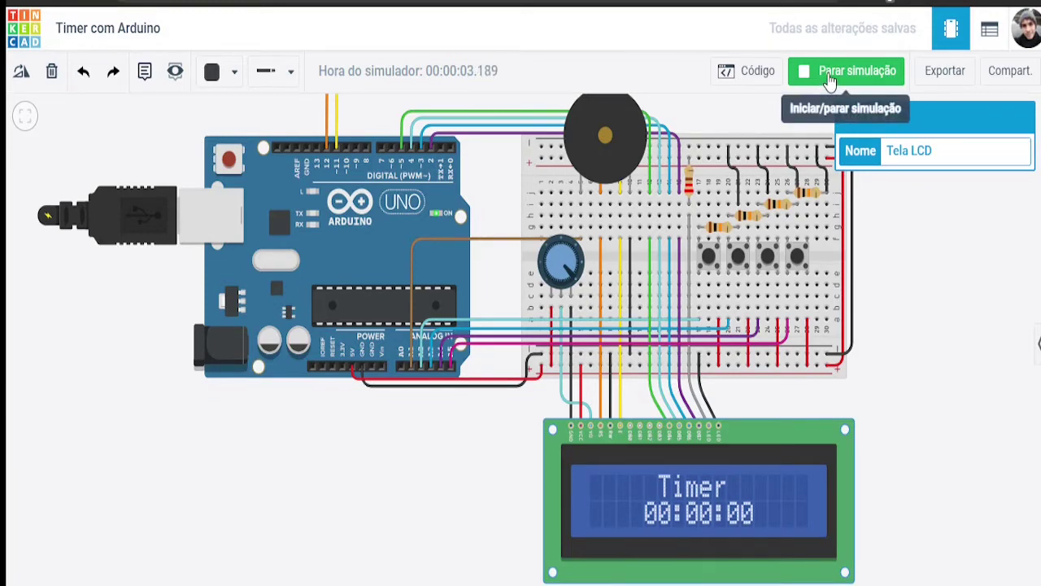
{"action": "left_click", "coordinate": [829, 78]}
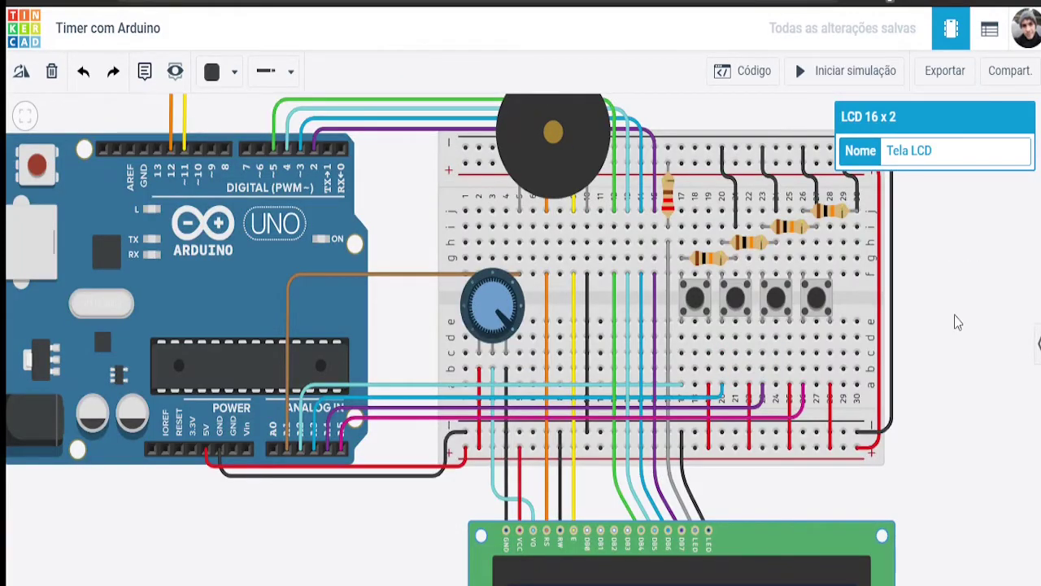
- Check the resistance of the leftmost push-button resistor and of the vertical resistor in the LCD backlight line
{"action": "left_click", "coordinate": [932, 306]}
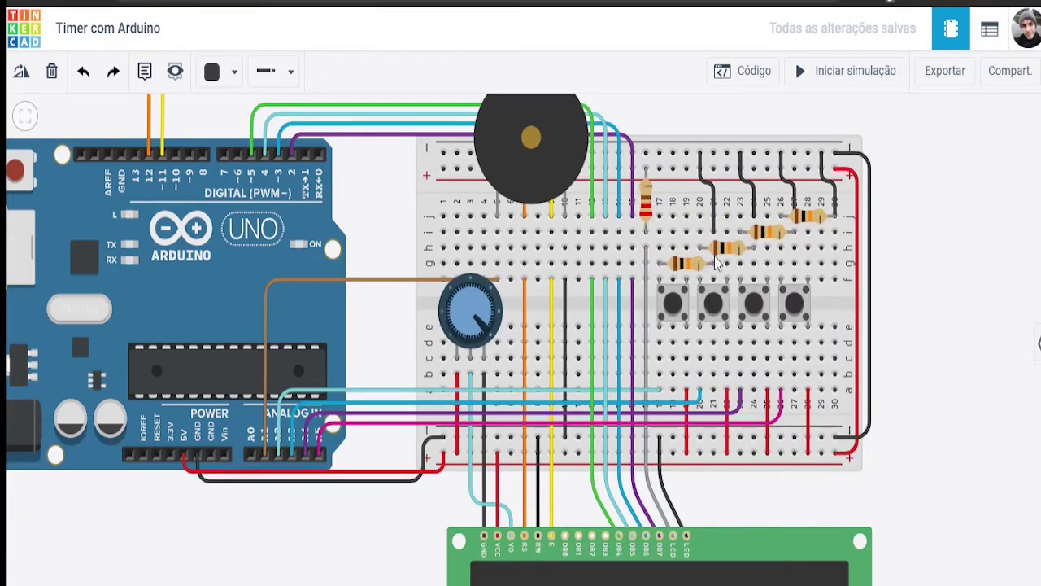
{"action": "left_click", "coordinate": [687, 263]}
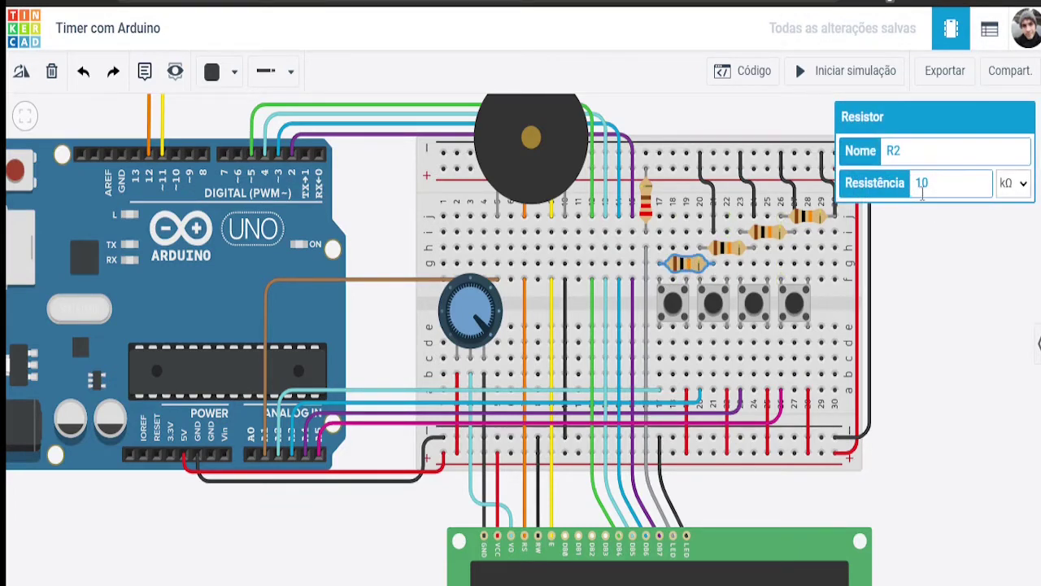
{"action": "left_click_drag", "start_coordinate": [647, 198], "coordinate": [645, 169]}
{"action": "left_click", "coordinate": [646, 200]}
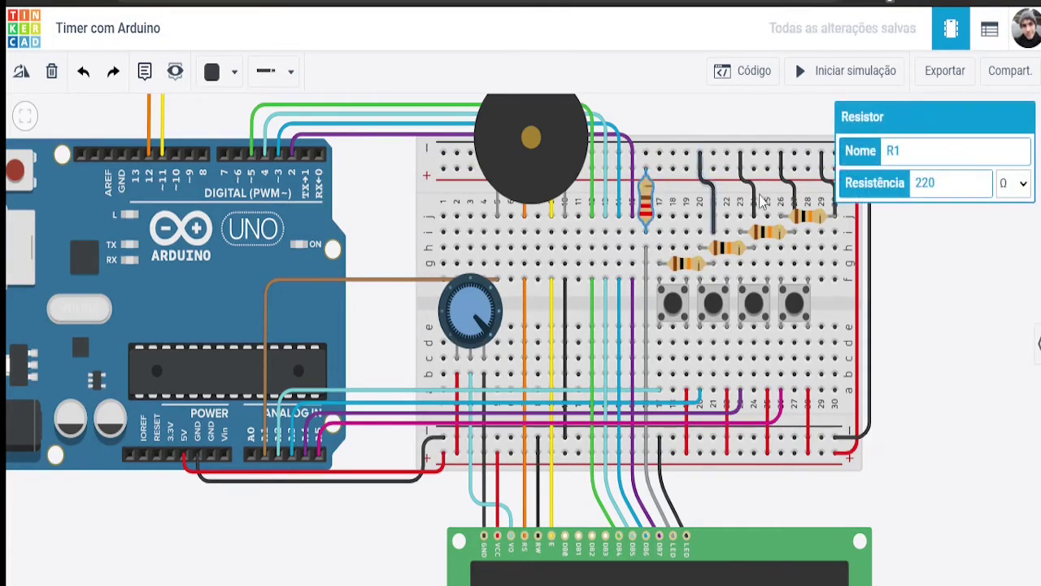
{"action": "left_click", "coordinate": [936, 285]}
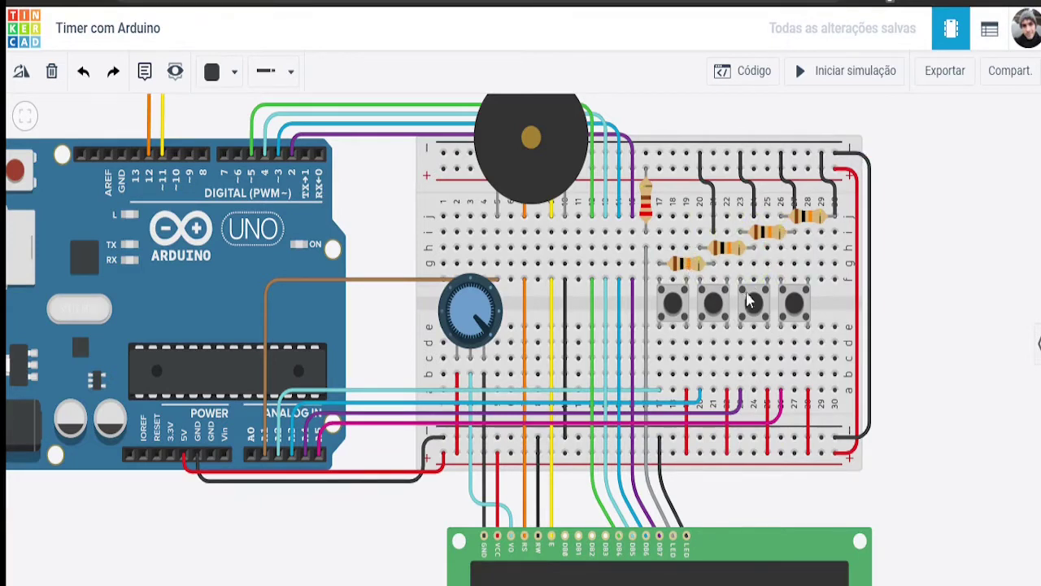
- Place a spare push button on the empty canvas beside the breadboard and delete it
{"action": "left_click", "coordinate": [797, 304]}
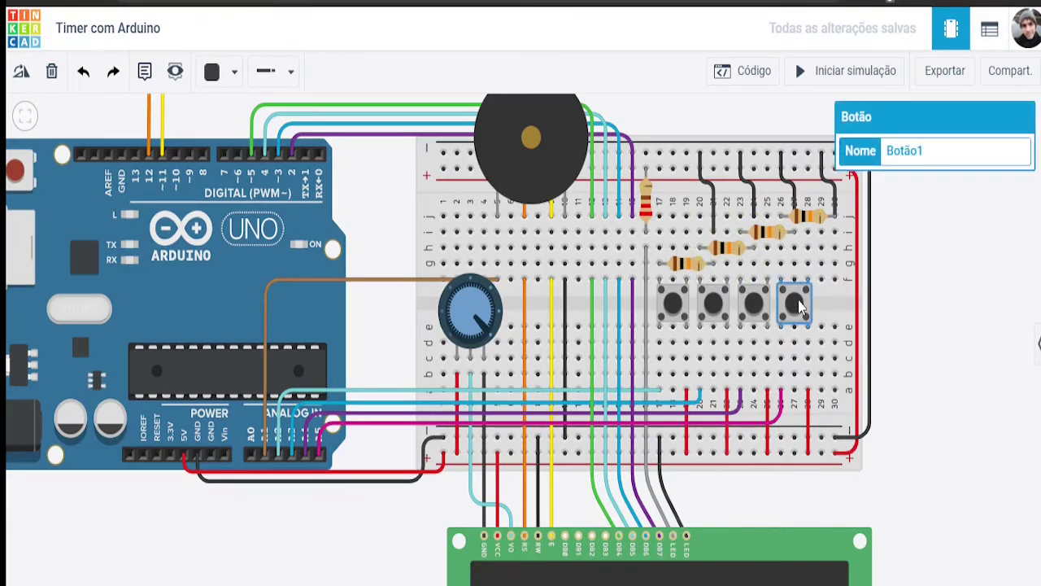
{"action": "left_click_drag", "start_coordinate": [800, 307], "coordinate": [968, 309]}
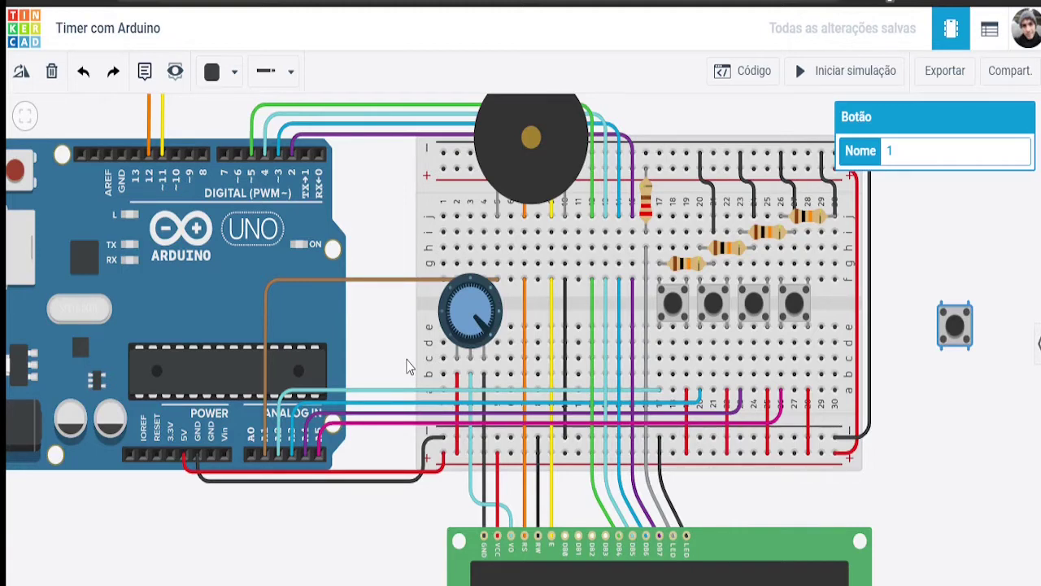
{"action": "left_click", "coordinate": [921, 242]}
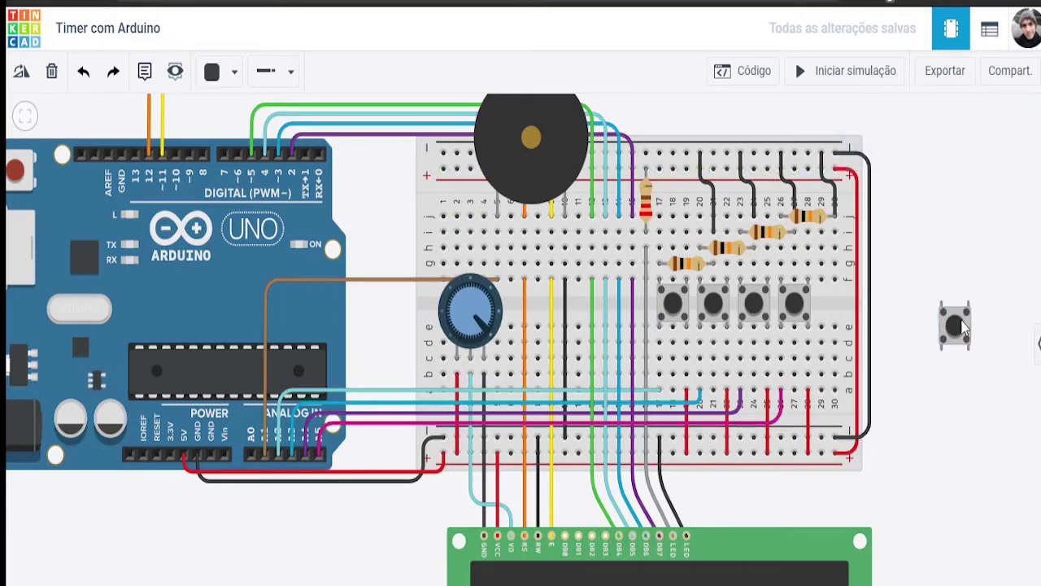
{"action": "left_click", "coordinate": [963, 326]}
{"action": "key", "text": "Delete"}
- Inspect the piezo buzzer on the breadboard and clear the selection
{"action": "scroll", "coordinate": [959, 366], "scroll_direction": "down", "scroll_amount": 2}
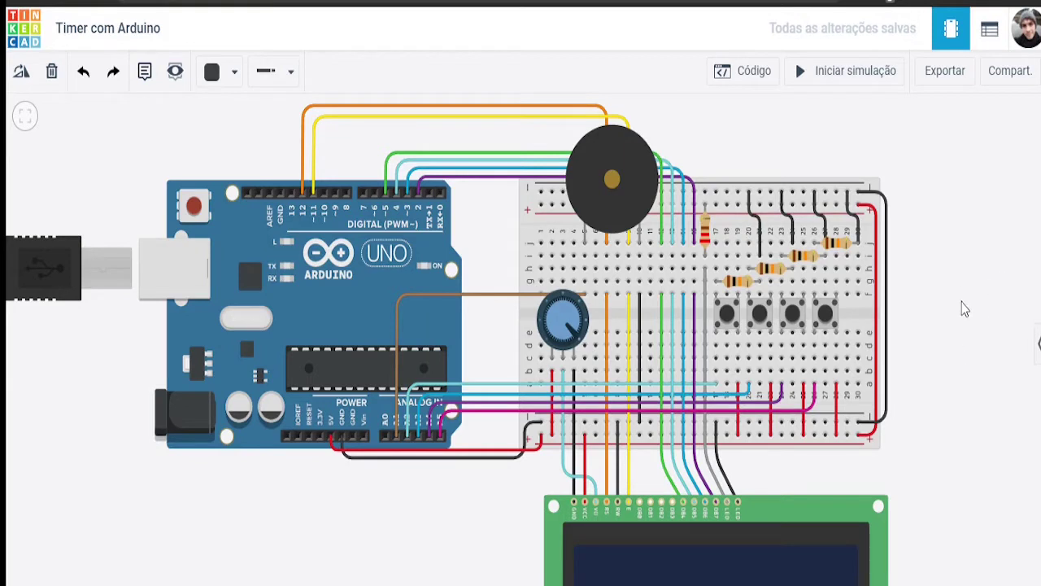
{"action": "left_click_drag", "start_coordinate": [948, 298], "coordinate": [945, 279]}
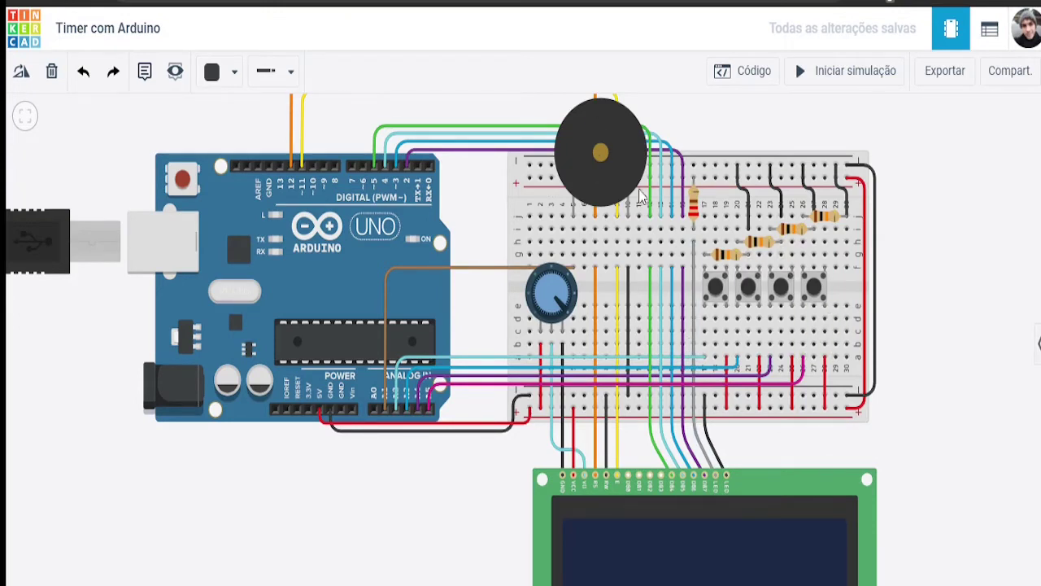
{"action": "left_click", "coordinate": [588, 169]}
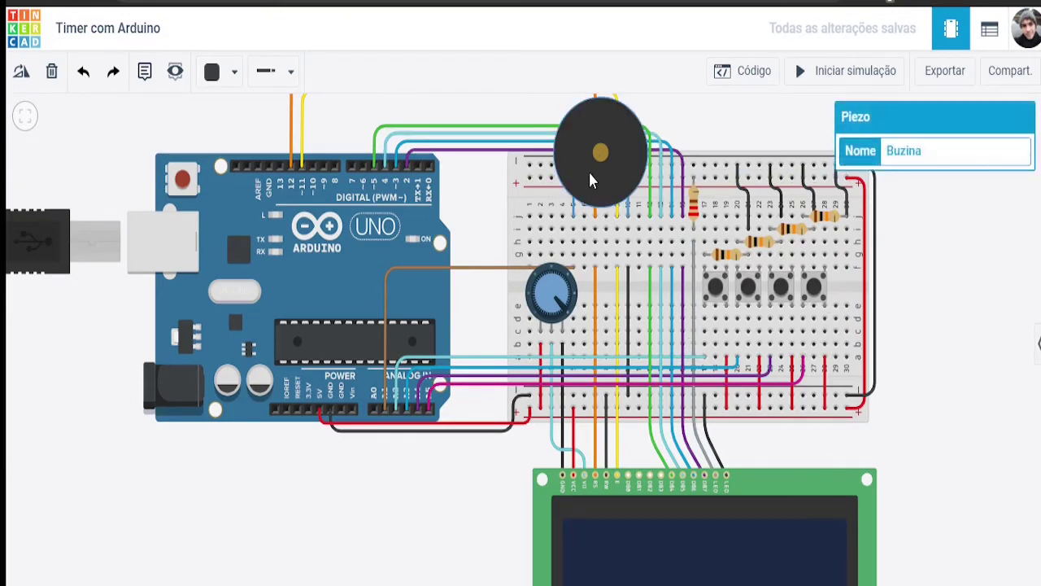
{"action": "left_click", "coordinate": [940, 285]}
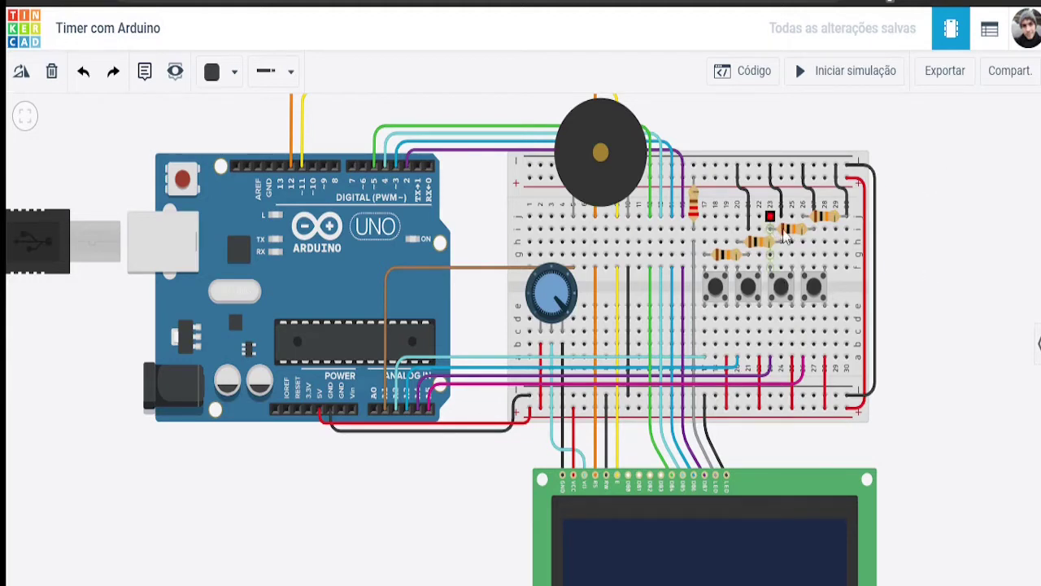
- Simulate the circuit to examine the LCD's text output up close, ending with the simulation stopped
{"action": "scroll", "coordinate": [858, 269], "scroll_direction": "down", "scroll_amount": 1}
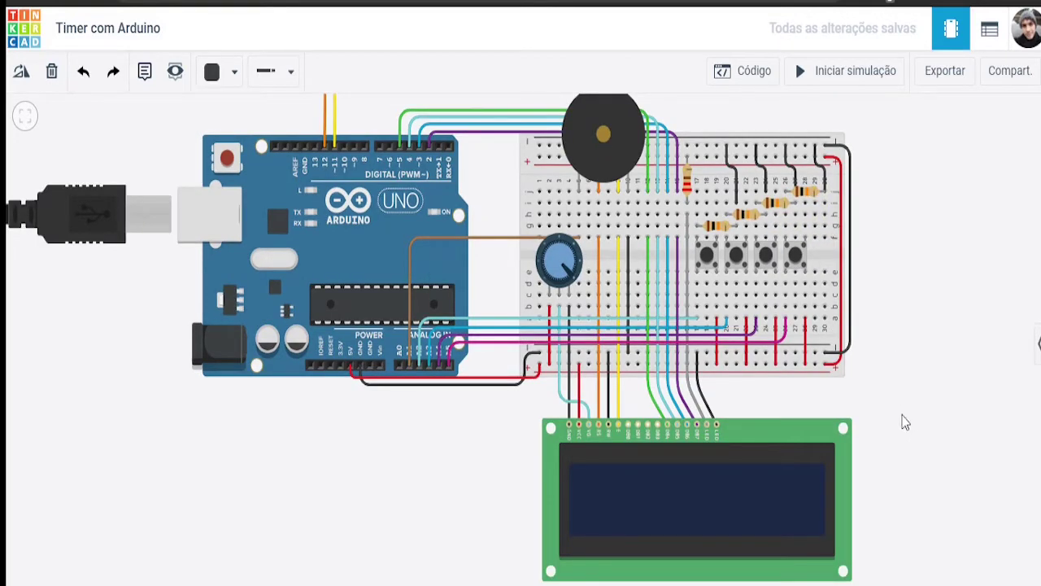
{"action": "scroll", "coordinate": [910, 419], "scroll_direction": "up", "scroll_amount": 2}
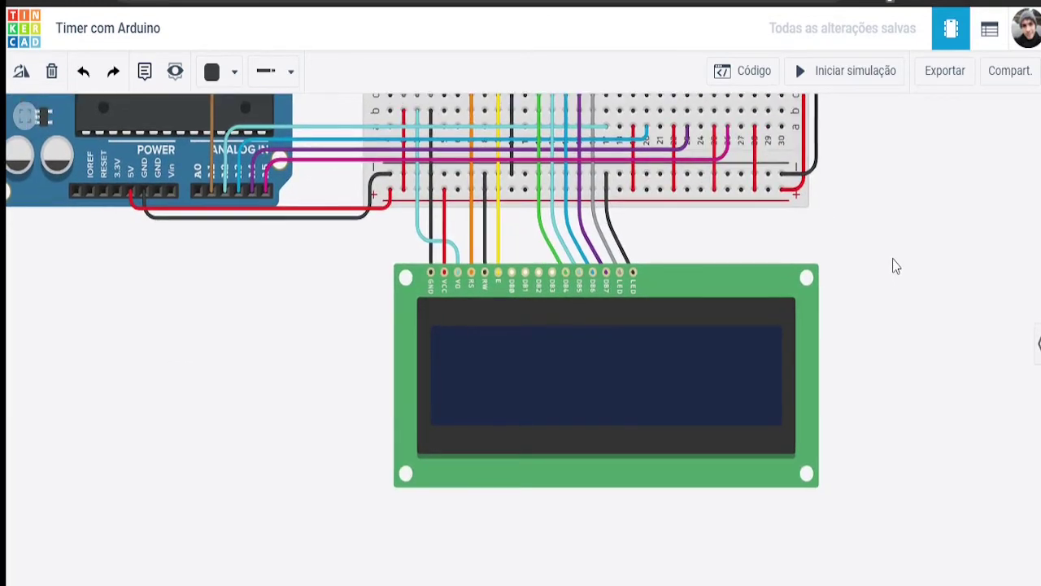
{"action": "left_click", "coordinate": [855, 74]}
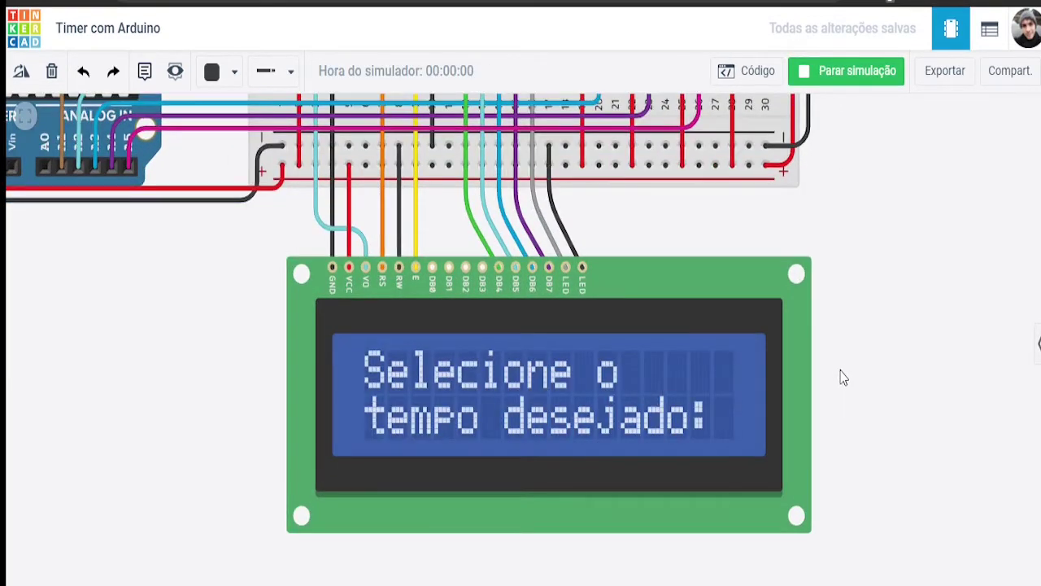
{"action": "scroll", "coordinate": [841, 374], "scroll_direction": "up", "scroll_amount": 1}
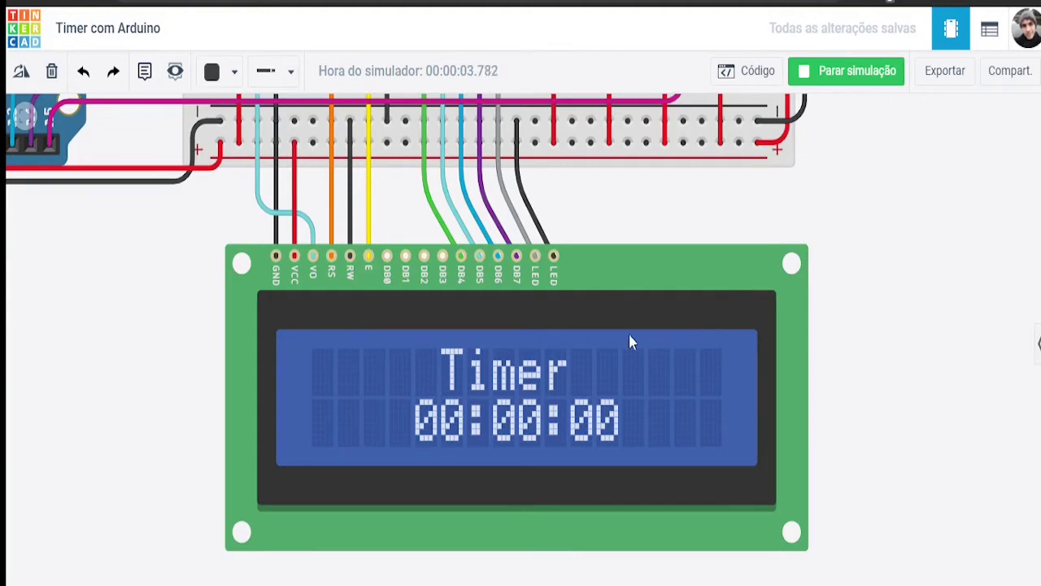
{"action": "scroll", "coordinate": [702, 384], "scroll_direction": "up", "scroll_amount": 2}
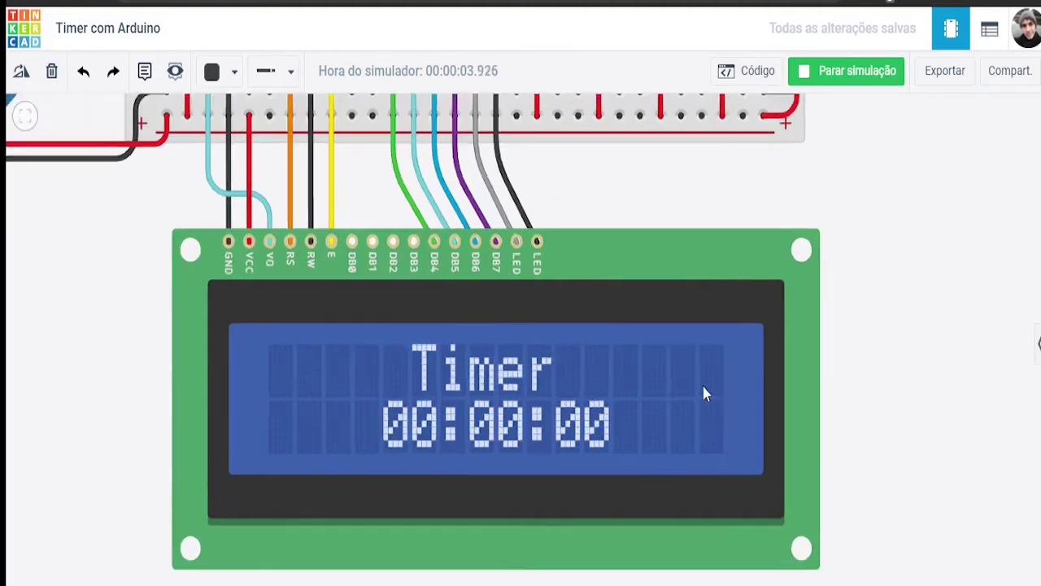
{"action": "scroll", "coordinate": [737, 376], "scroll_direction": "up", "scroll_amount": 1}
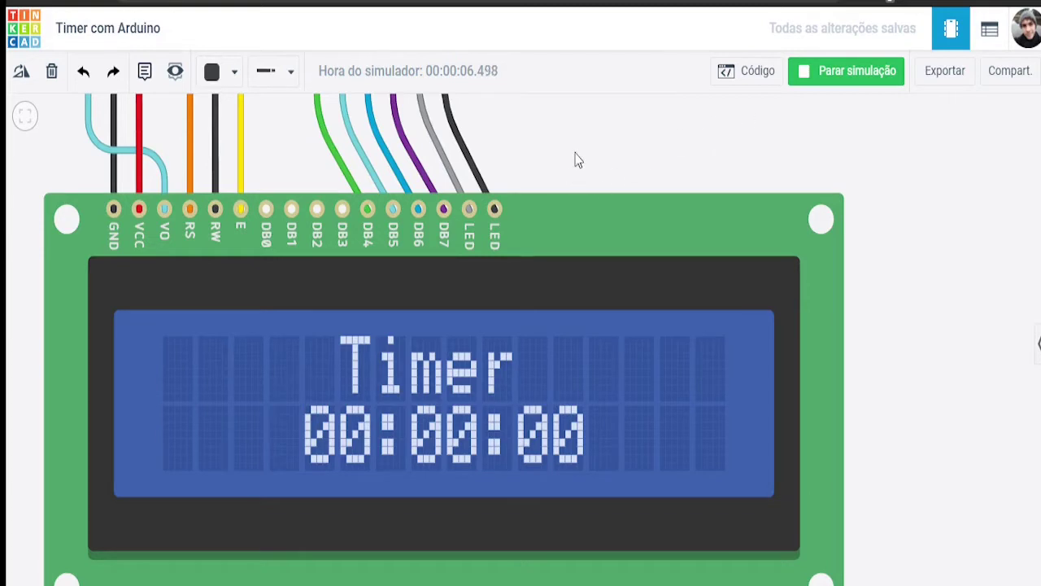
{"action": "left_click_drag", "start_coordinate": [590, 152], "coordinate": [615, 140]}
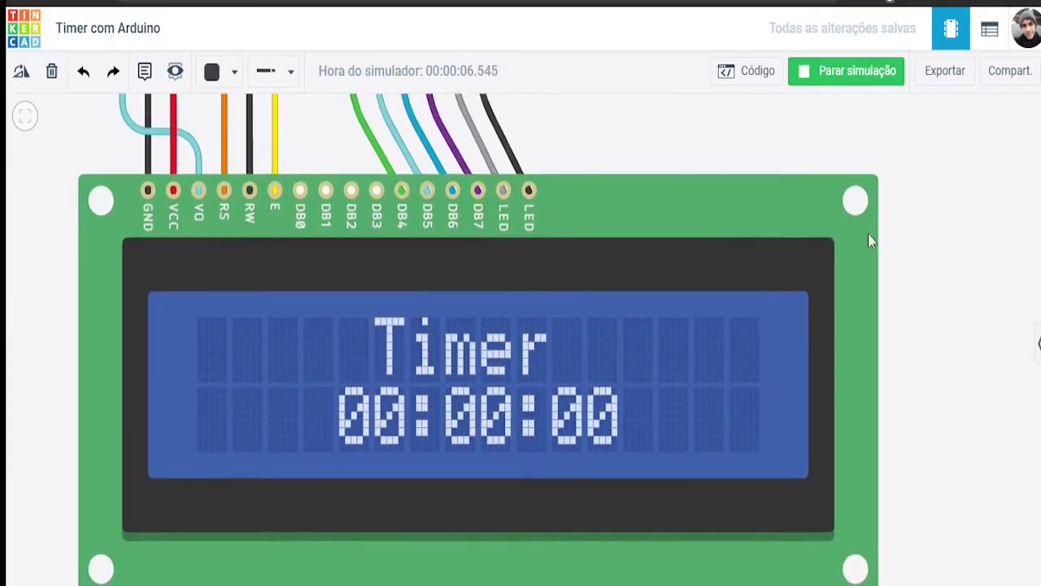
{"action": "left_click_drag", "start_coordinate": [942, 322], "coordinate": [946, 306]}
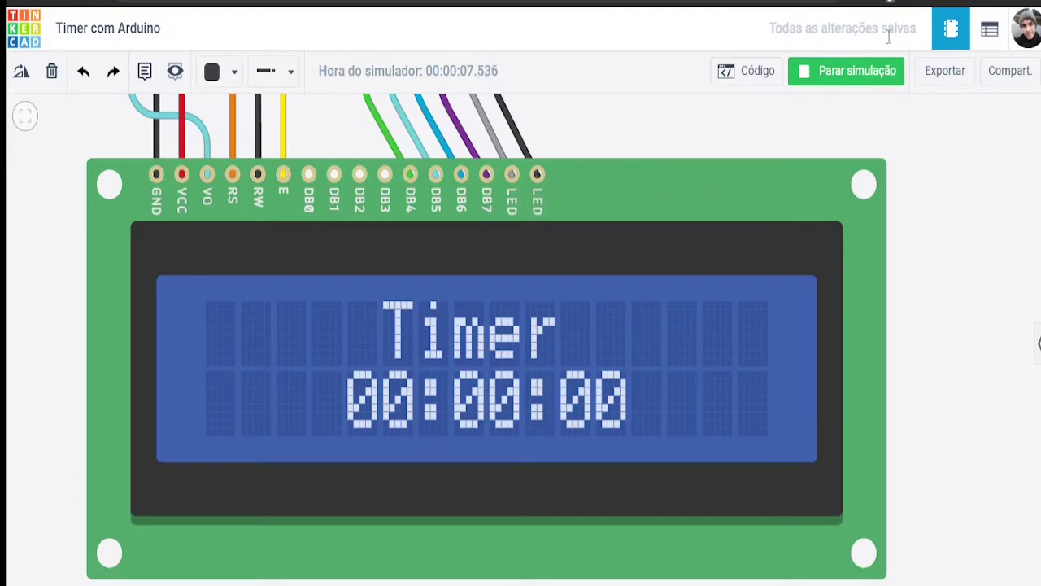
{"action": "left_click", "coordinate": [895, 71]}
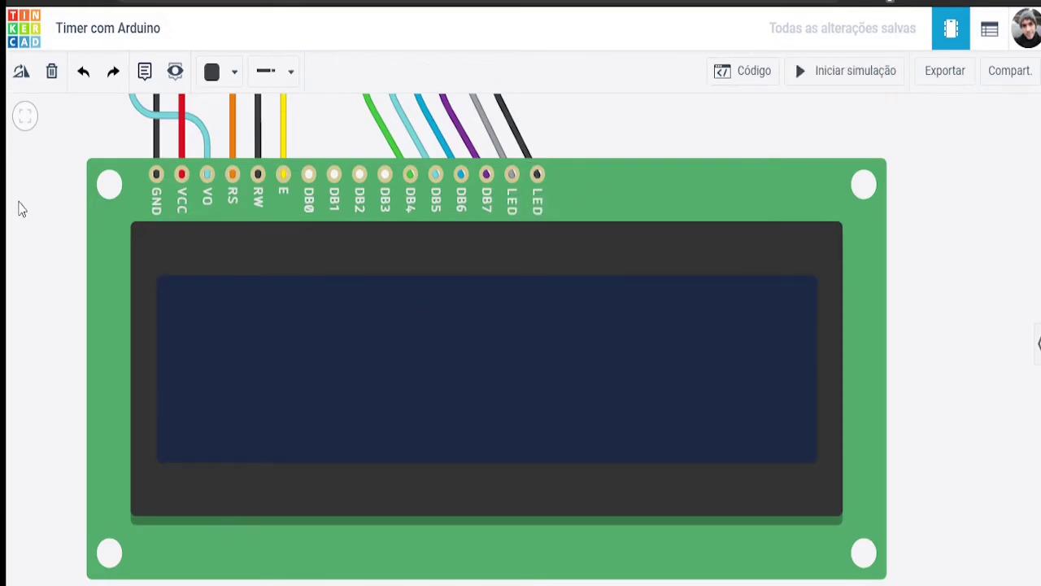
- Examine the wiring from the LCD pins to the breadboard power rails, potentiometer and Arduino signal lines
{"action": "left_click_drag", "start_coordinate": [69, 269], "coordinate": [181, 488]}
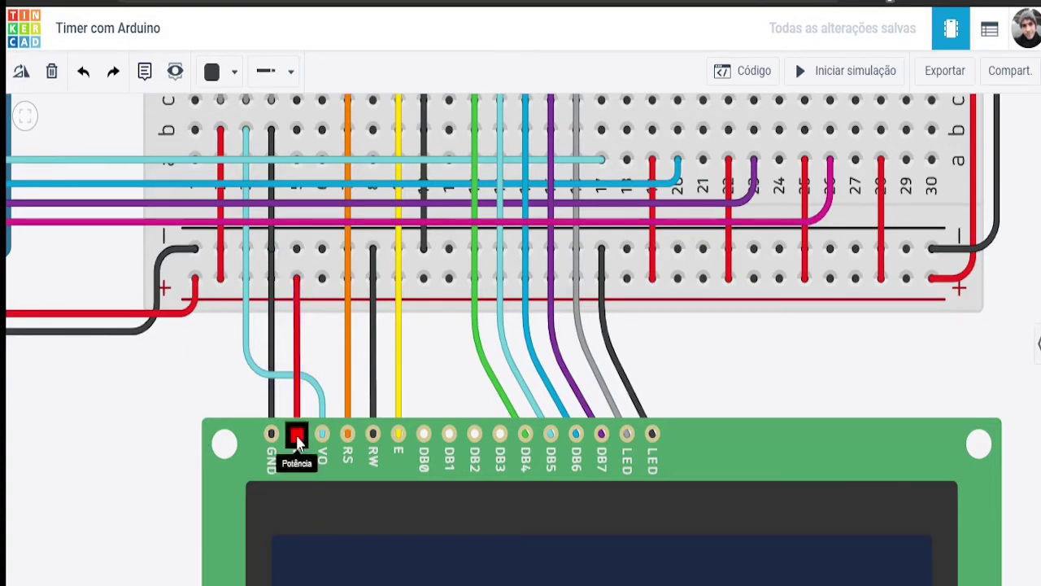
{"action": "scroll", "coordinate": [122, 427], "scroll_direction": "up", "scroll_amount": 3}
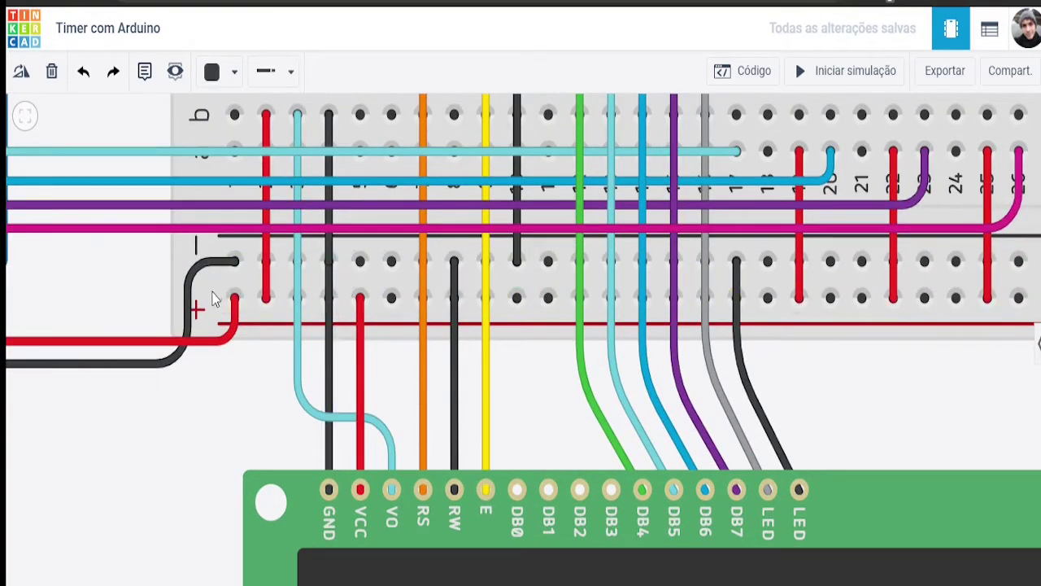
{"action": "scroll", "coordinate": [220, 460], "scroll_direction": "down", "scroll_amount": 3}
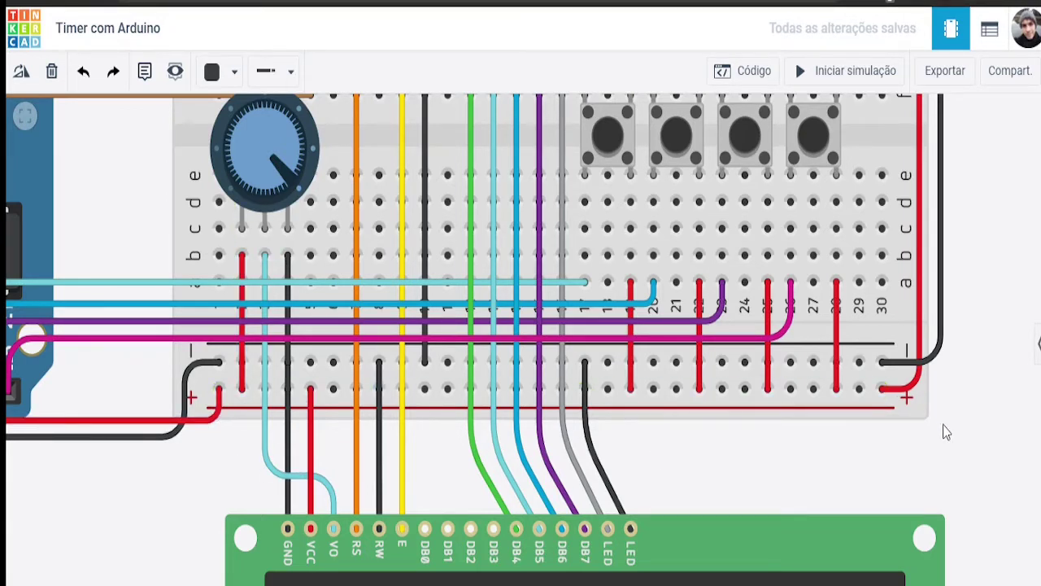
{"action": "scroll", "coordinate": [994, 384], "scroll_direction": "down", "scroll_amount": 1}
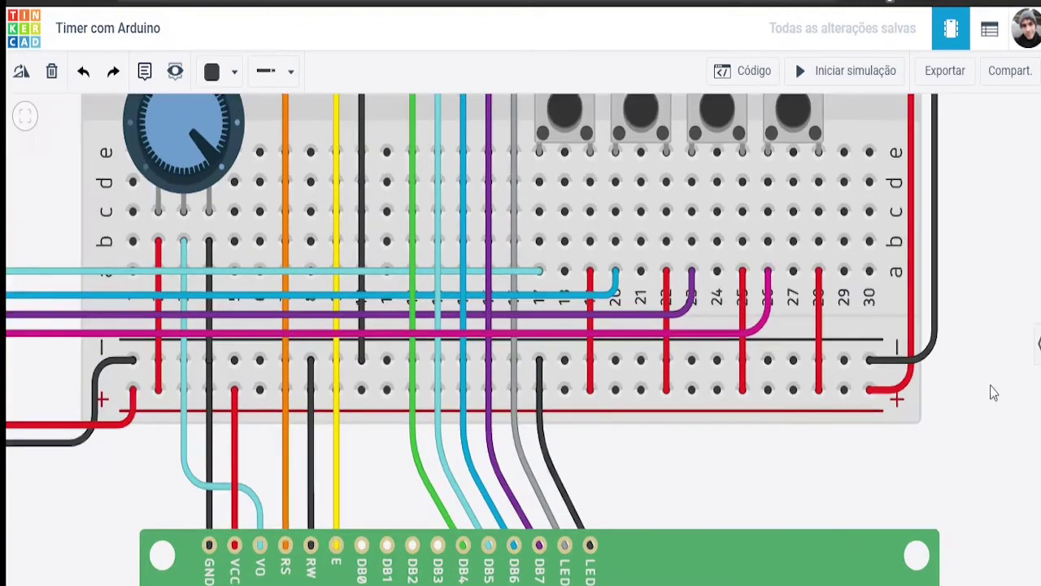
{"action": "scroll", "coordinate": [988, 393], "scroll_direction": "down", "scroll_amount": 2}
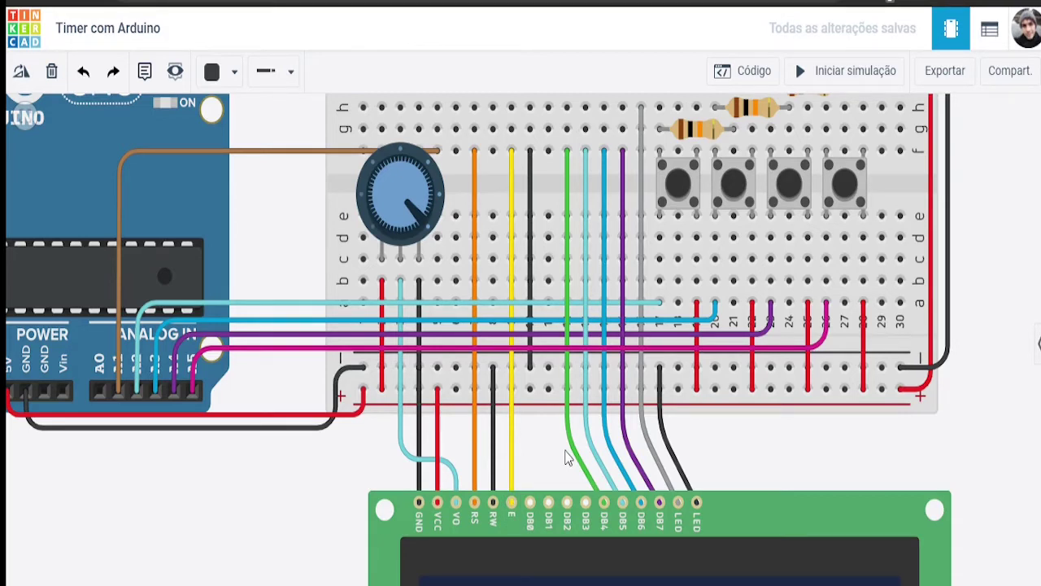
- Examine the wiring from the LCD's data and backlight LED pins to the Arduino digital pins, the series resistor and the breadboard ground rail
{"action": "scroll", "coordinate": [567, 457], "scroll_direction": "down", "scroll_amount": 3}
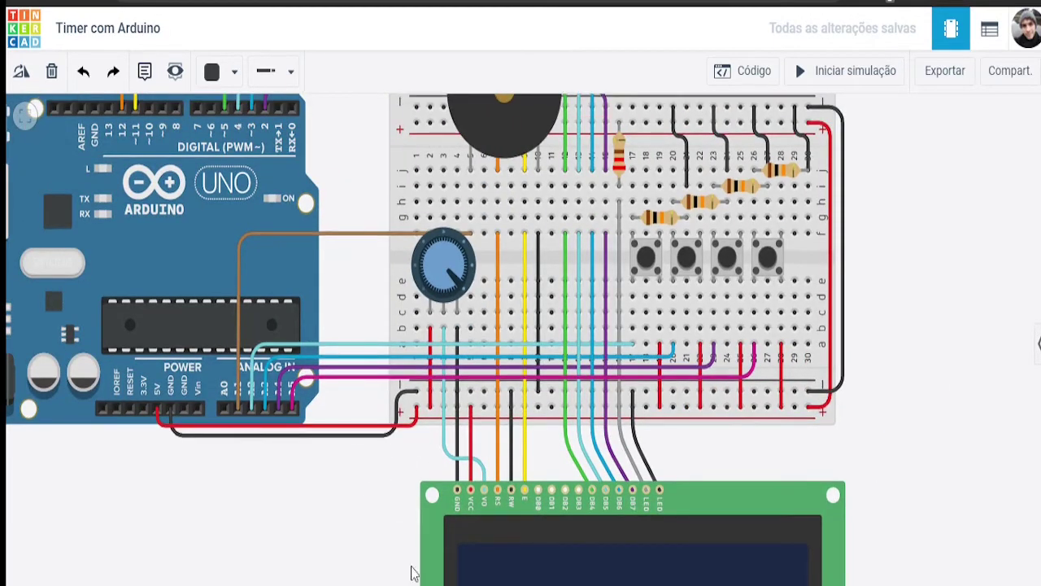
{"action": "left_click_drag", "start_coordinate": [414, 569], "coordinate": [457, 547]}
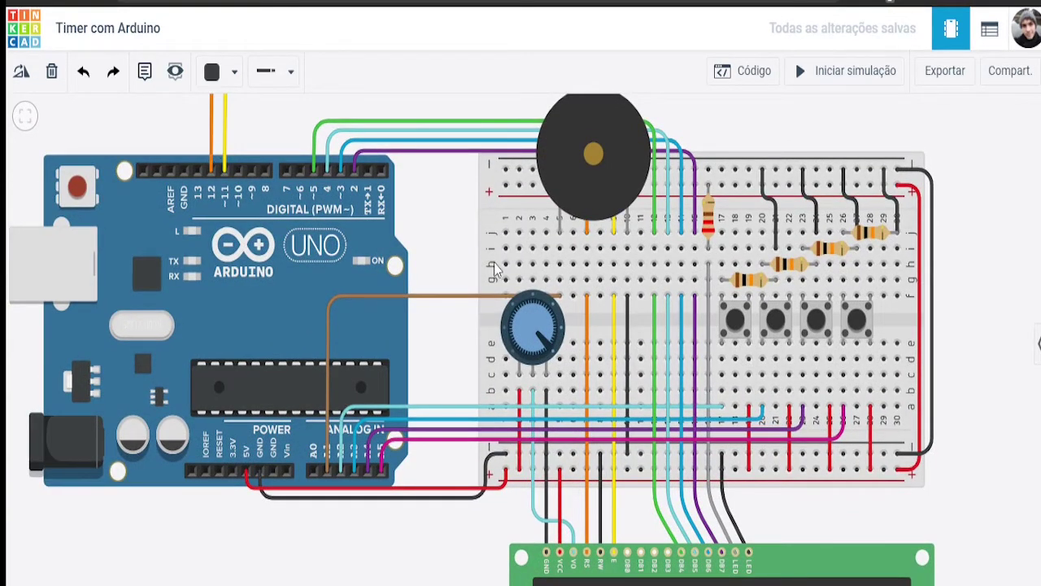
{"action": "left_click_drag", "start_coordinate": [973, 513], "coordinate": [931, 472]}
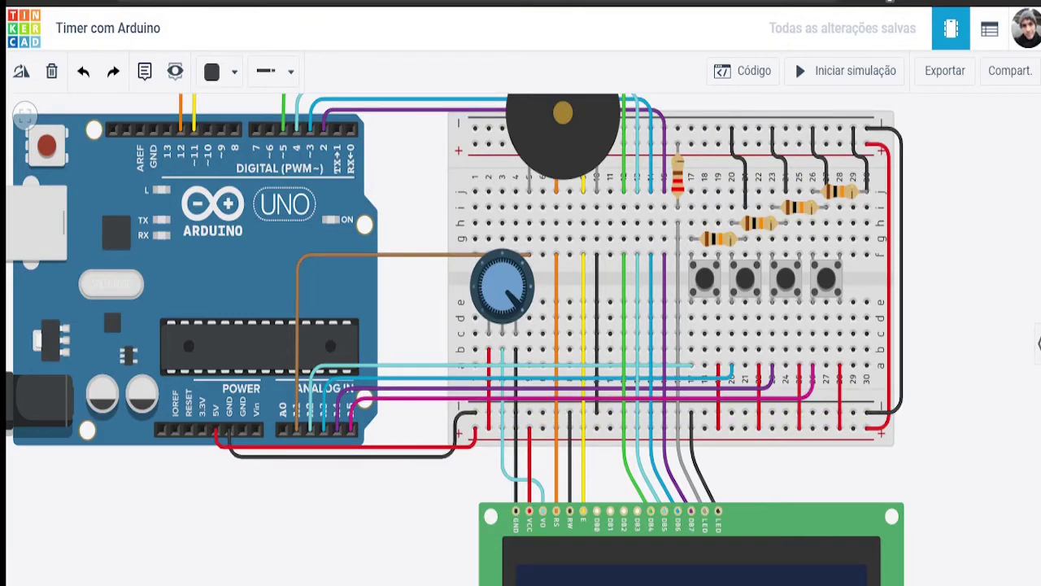
{"action": "left_click_drag", "start_coordinate": [932, 491], "coordinate": [914, 458]}
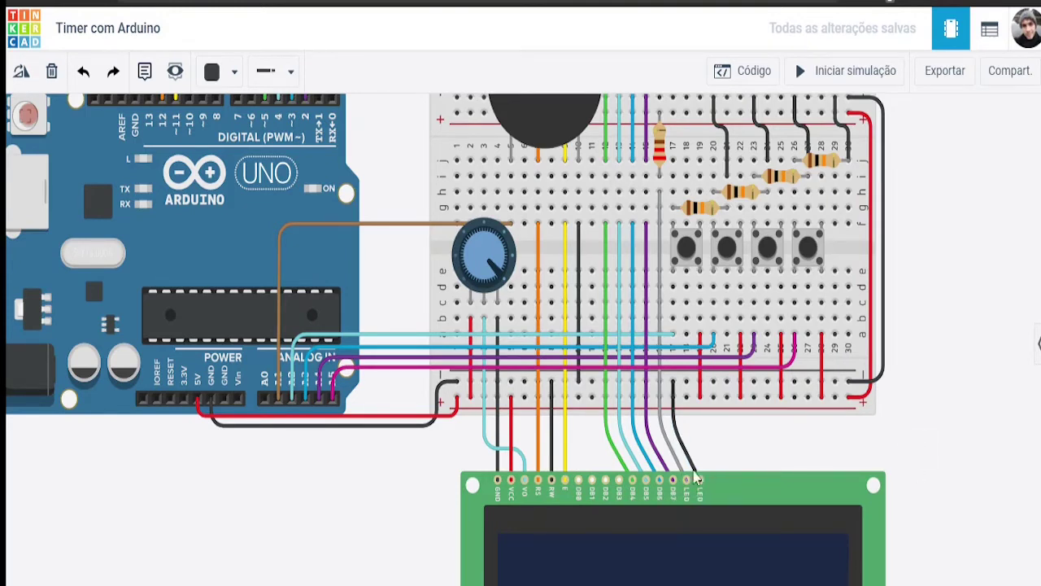
{"action": "scroll", "coordinate": [706, 490], "scroll_direction": "up", "scroll_amount": 3}
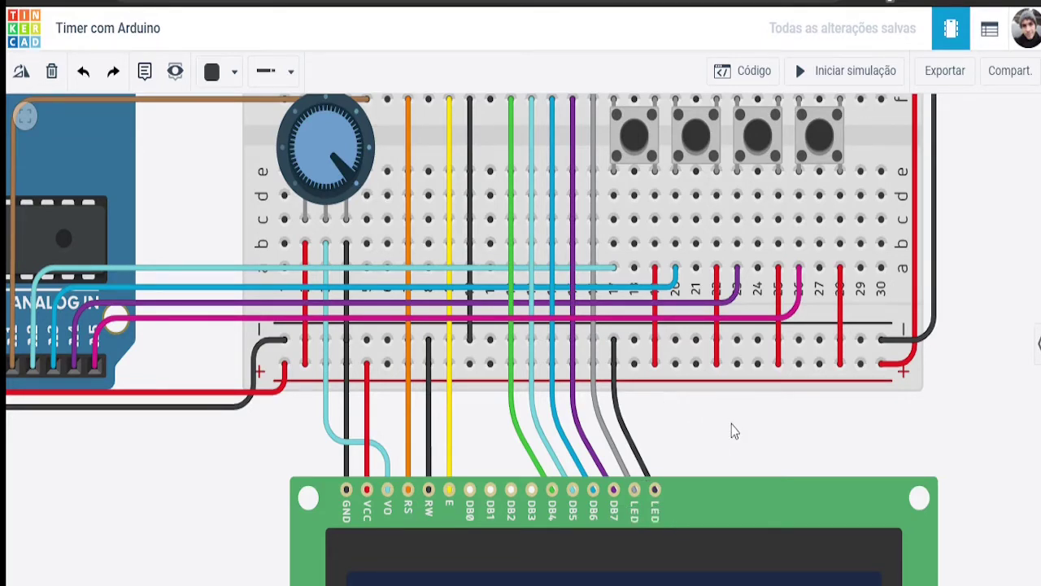
{"action": "scroll", "coordinate": [947, 418], "scroll_direction": "down", "scroll_amount": 1}
{"action": "scroll", "coordinate": [947, 411], "scroll_direction": "down", "scroll_amount": 3}
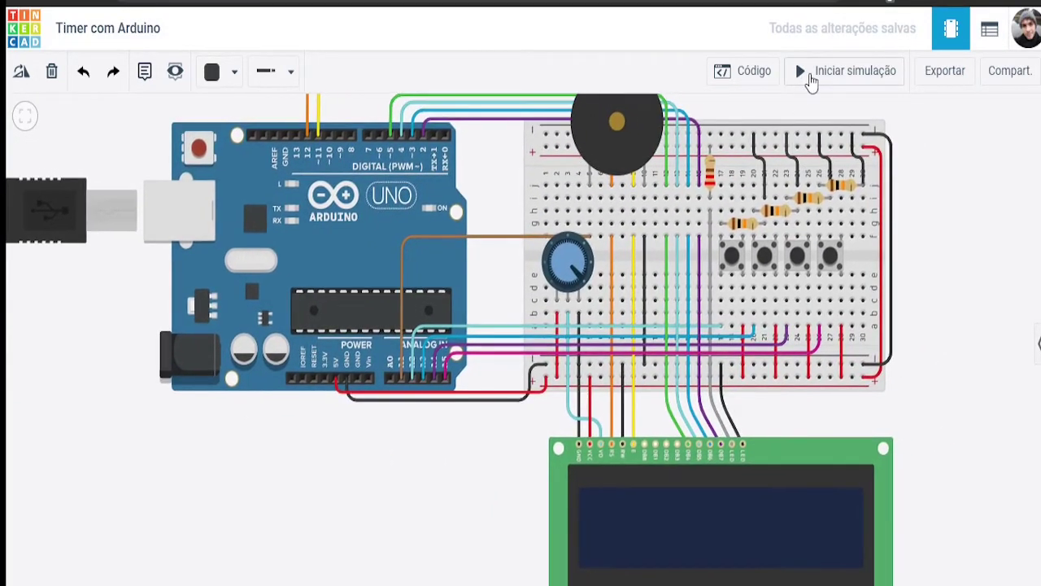
- Start the simulation and raise the LCD backlight resistor R1 to 22000 Ω and on to 220000 Ω to test the display brightness
{"action": "left_click", "coordinate": [810, 77]}
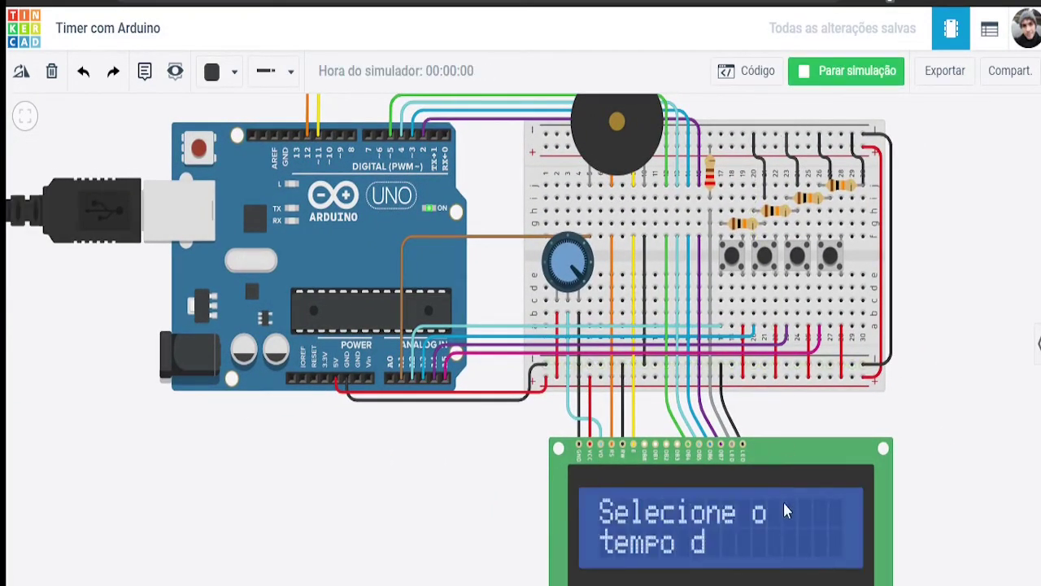
{"action": "left_click", "coordinate": [709, 172]}
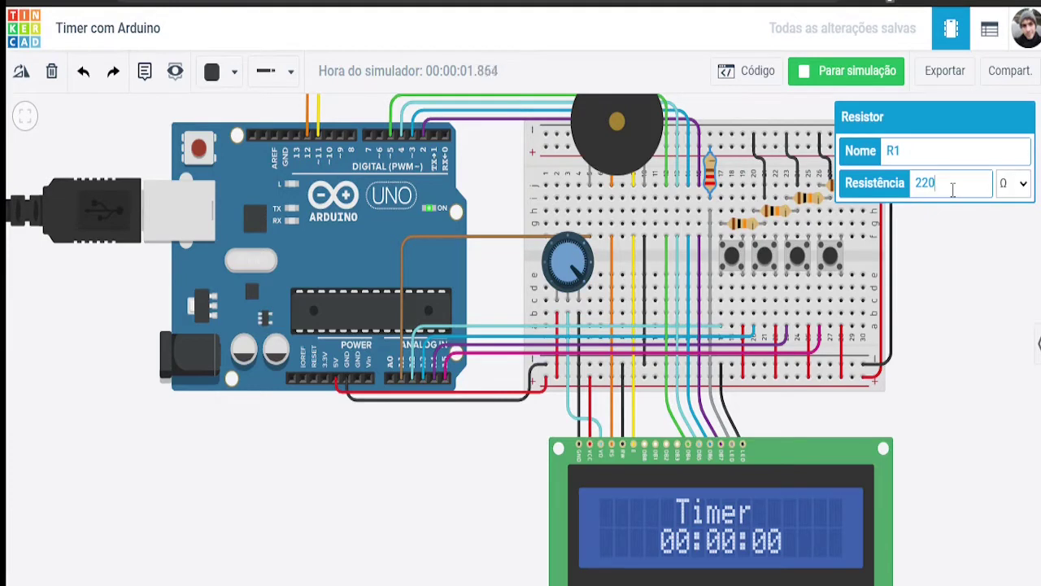
{"action": "type", "text": "00"}
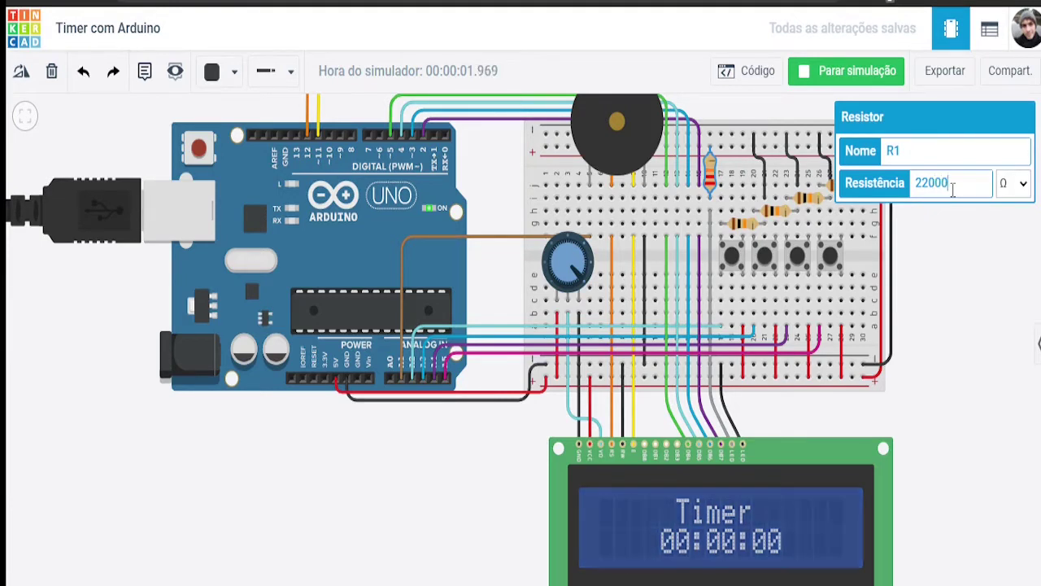
{"action": "type", "text": "0"}
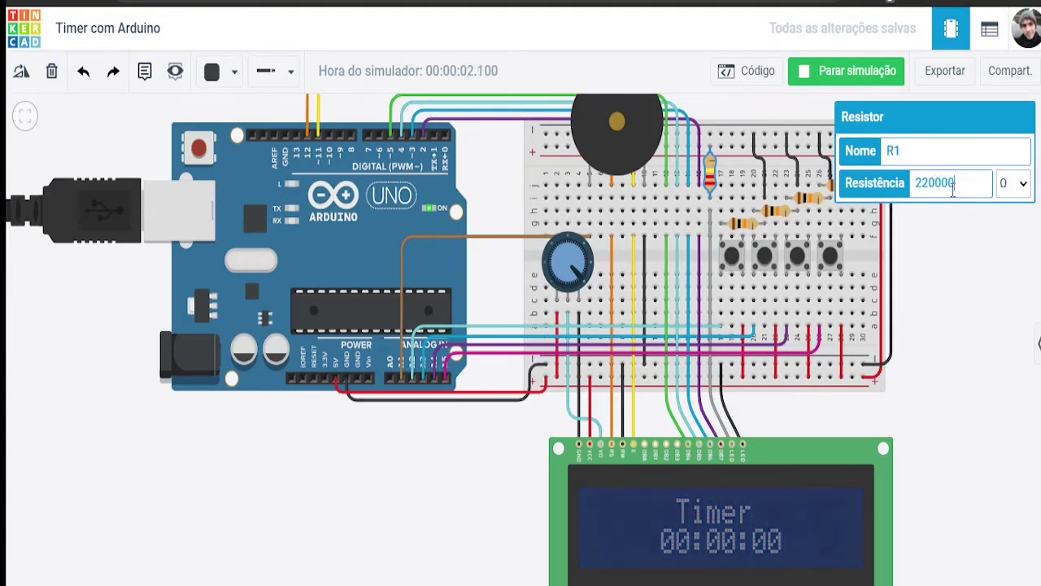
- Set the LCD backlight resistor R1 back to 220 Ω and clear the selection
{"action": "key", "text": "BackSpace"}
{"action": "key", "text": "BackSpace"}
{"action": "key", "text": "BackSpace"}
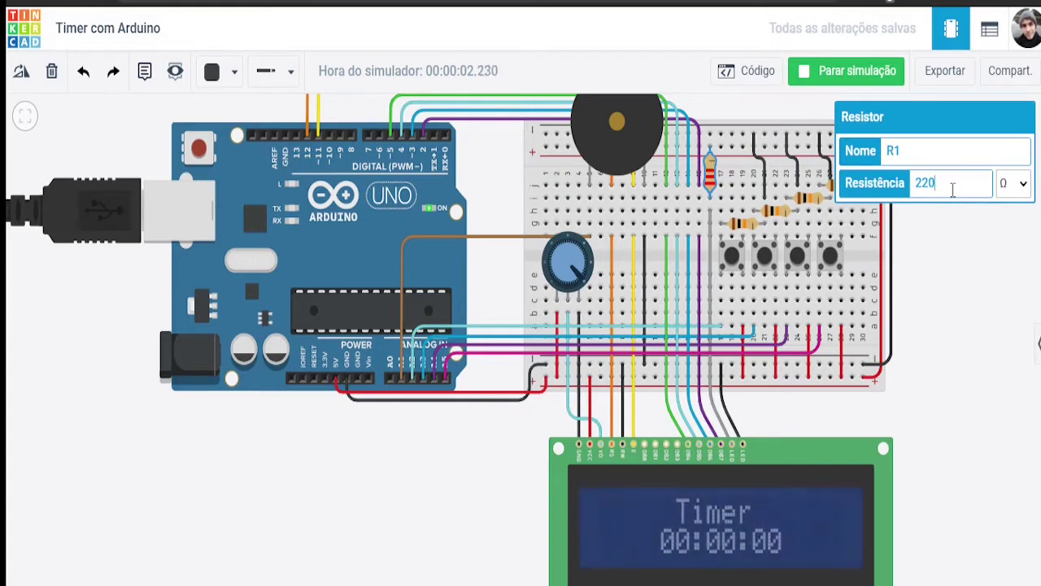
{"action": "left_click", "coordinate": [964, 326]}
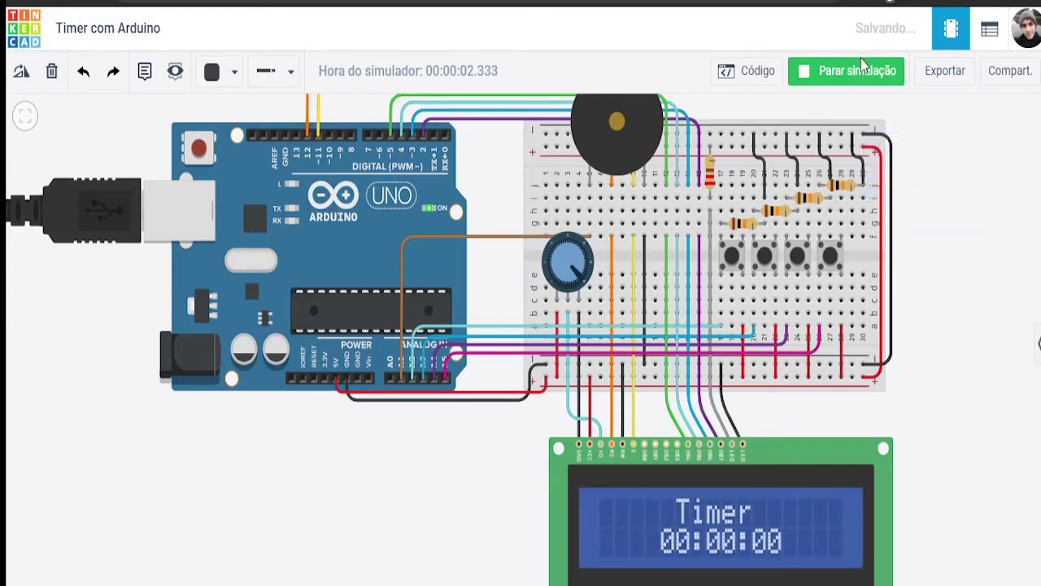